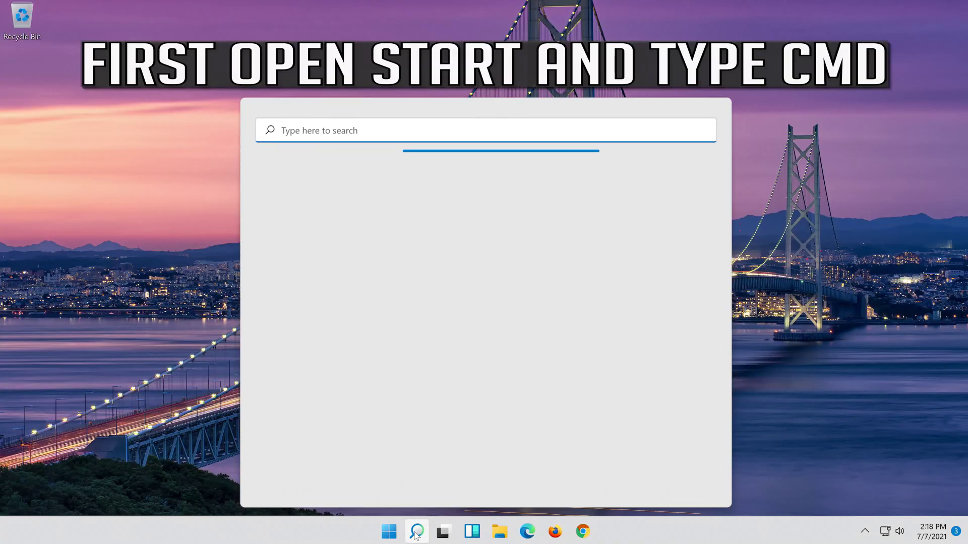
Search 'cmd' in Start and launch Command Prompt as administrator.
text(cmd)
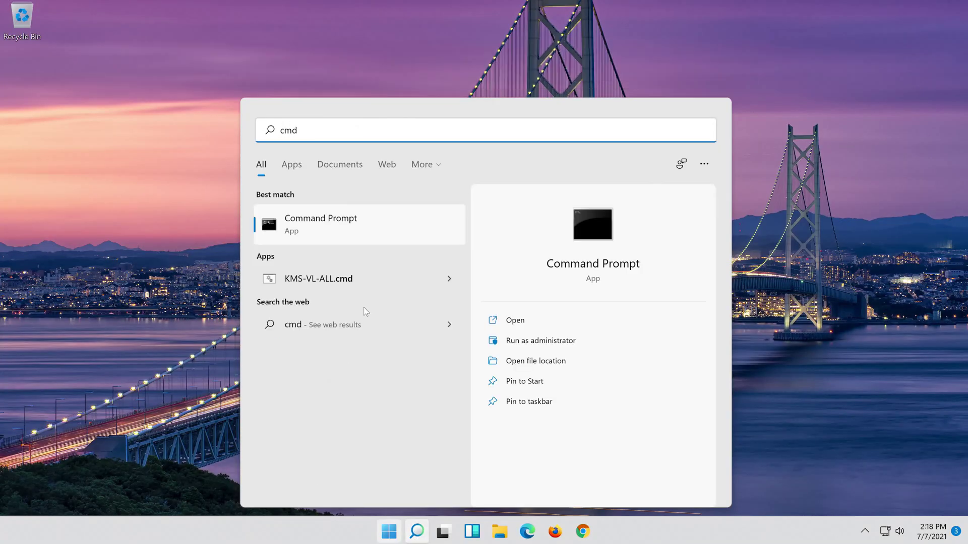
right_click(400, 226)
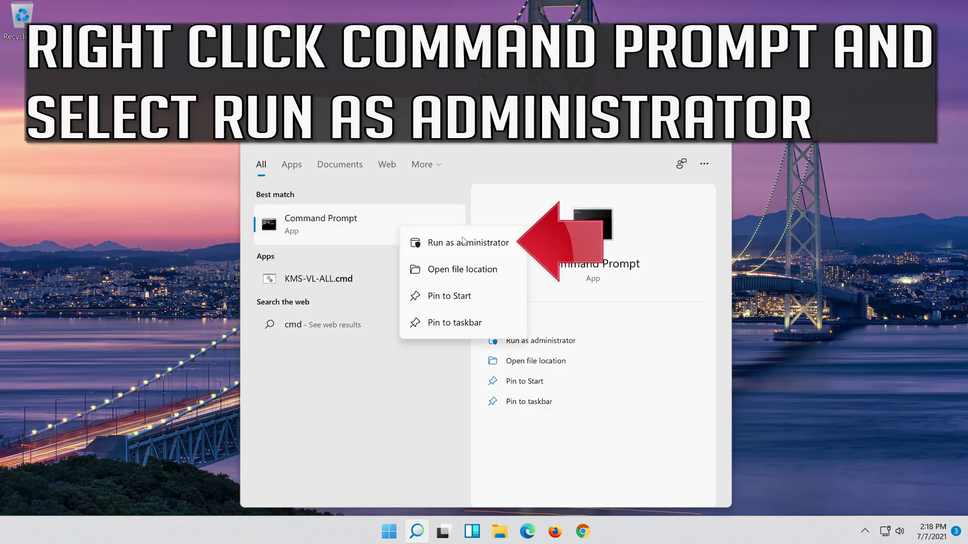
click(479, 244)
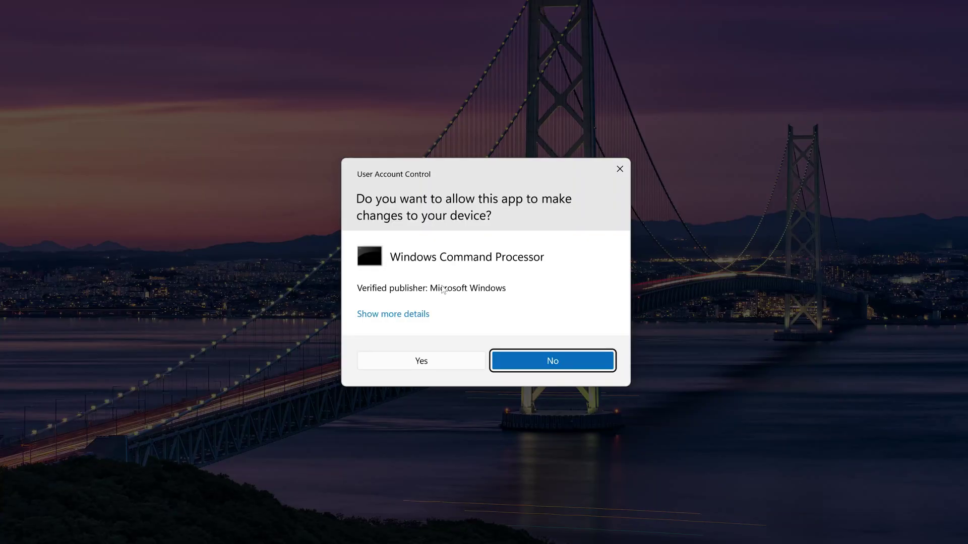
Approve elevation, then run 'netsh int ip reset c:\resetlog.txt' and 'netsh winsock reset'.
click(431, 361)
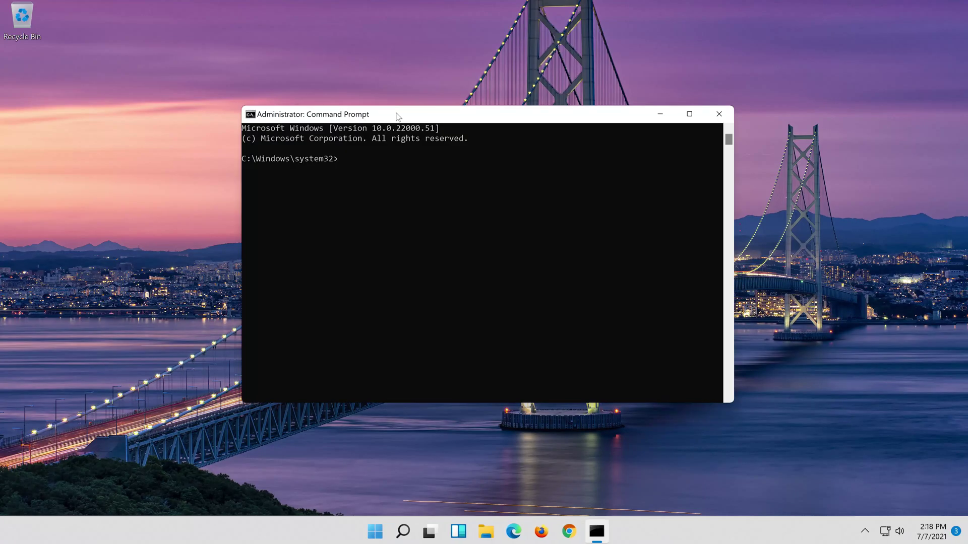
text(n)
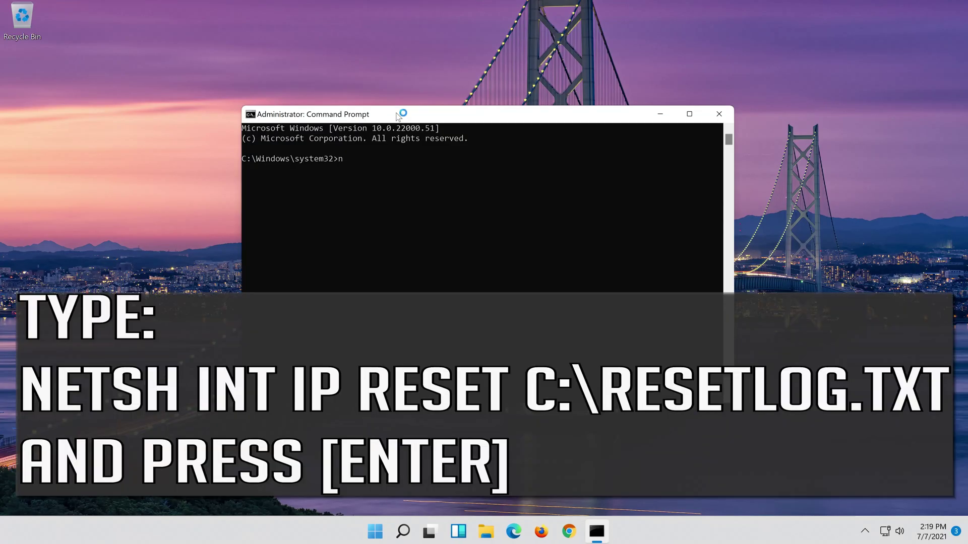
text(etsh int ip reset c:\resetlog.)
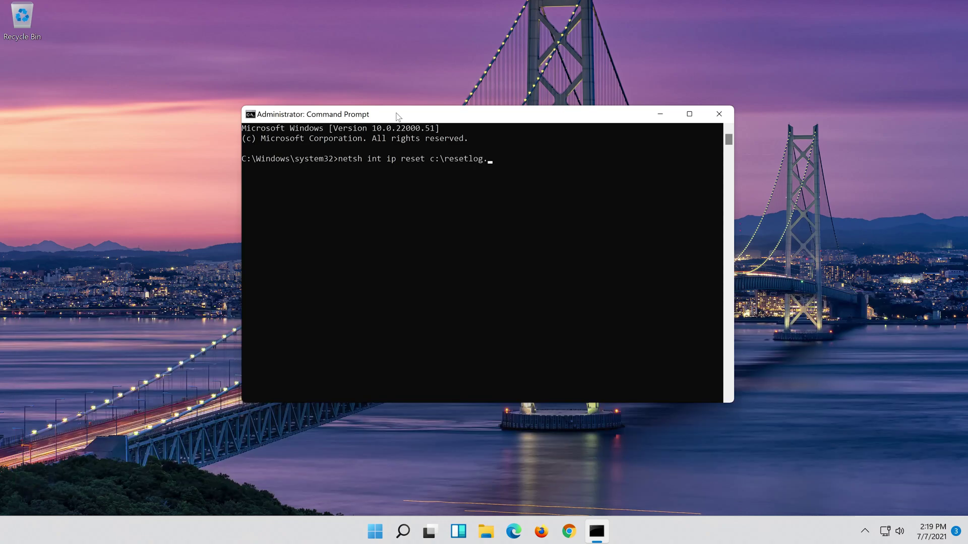
text(txt)
key(Return)
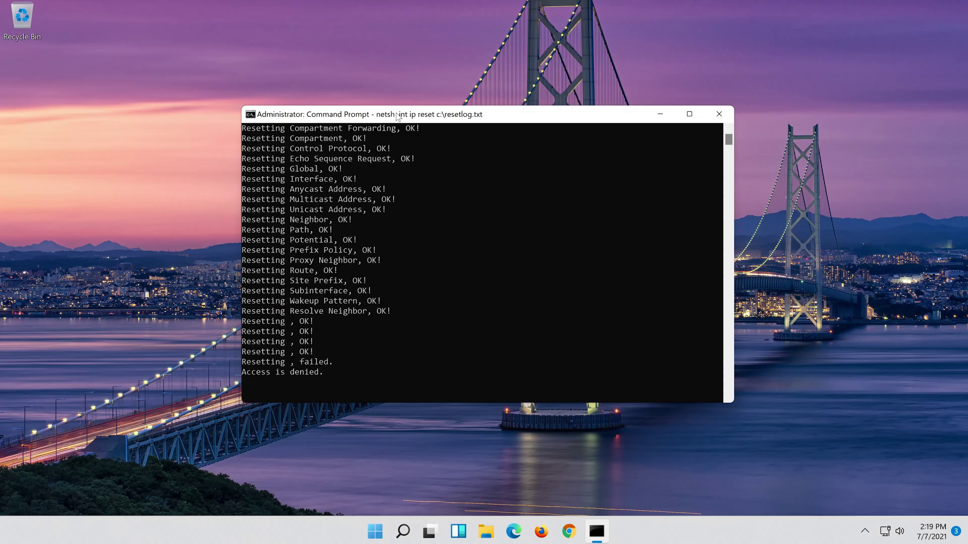
text(n)
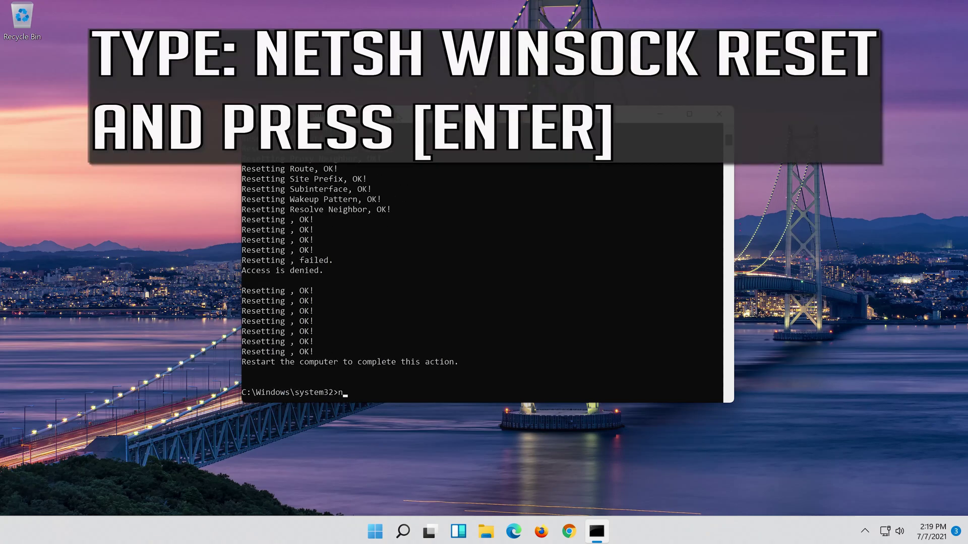
text(etsh winsock reset)
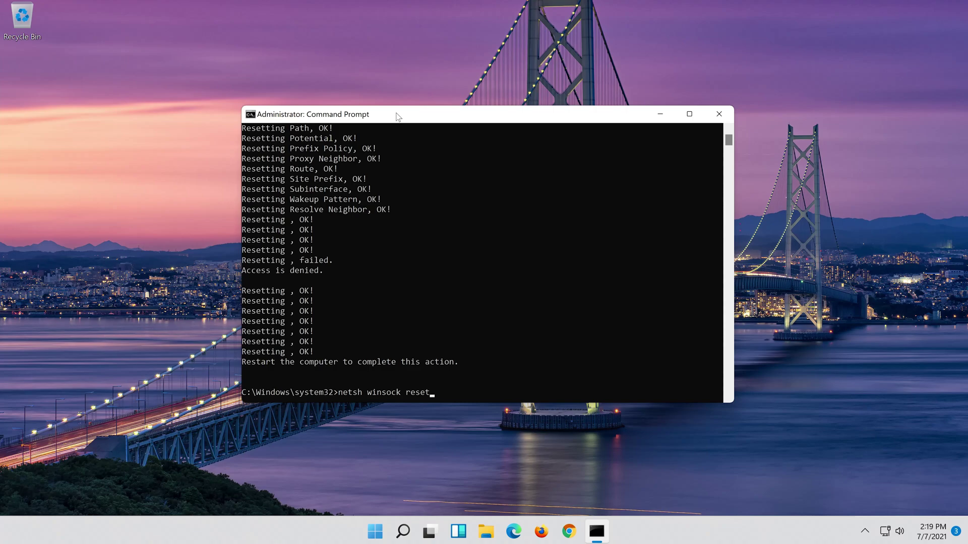
key(Return)
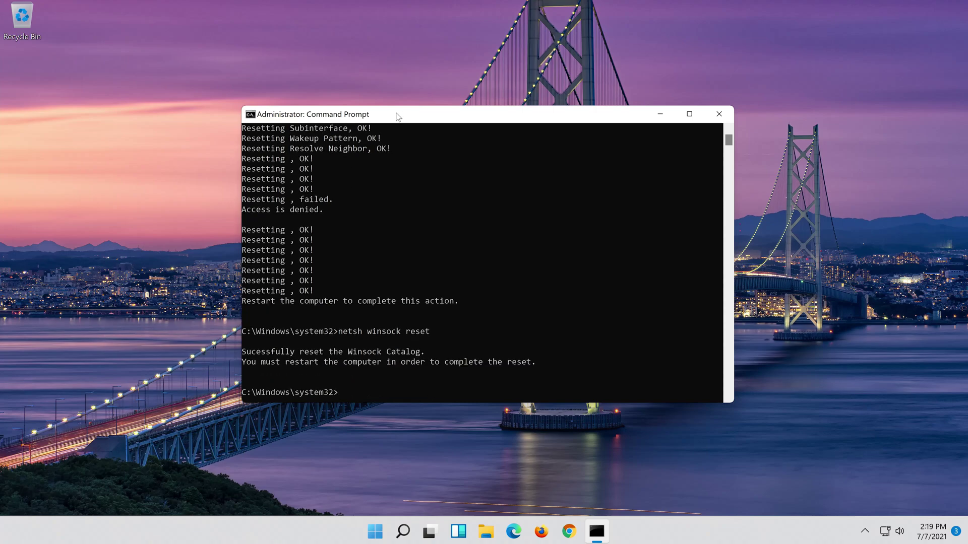
Run 'ipconfig /flushdns' to clear the DNS cache, then exit Command Prompt.
text(ipconfig )
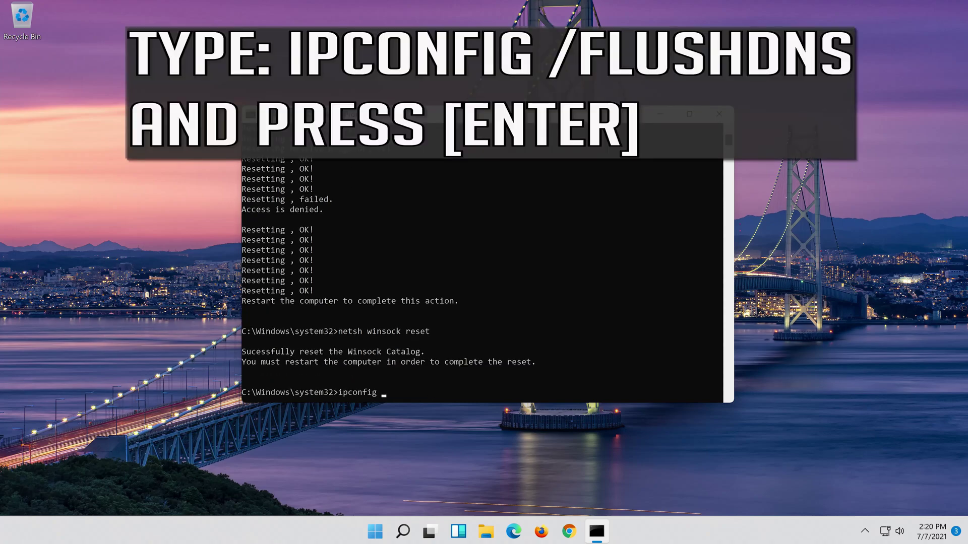
text(/flushdns)
key(Return)
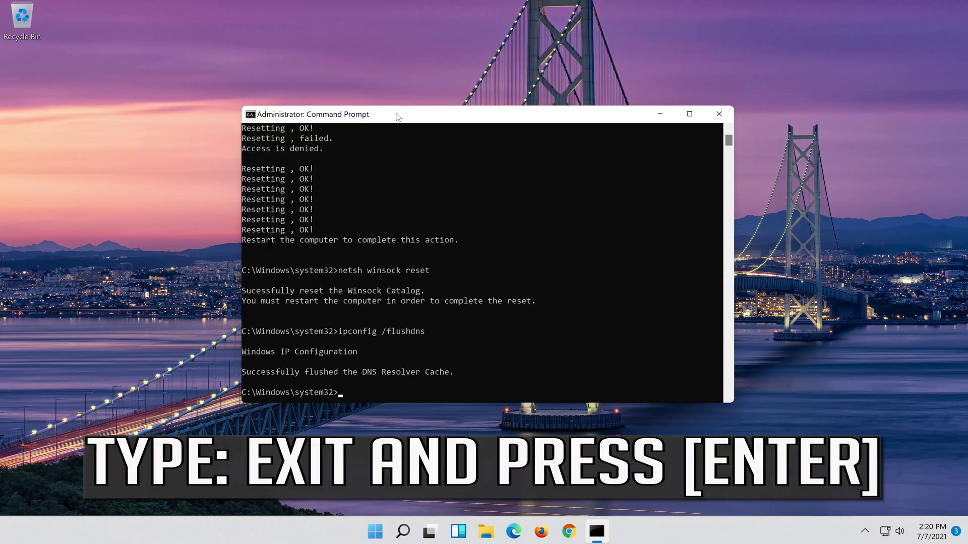
text(exit)
key(Return)
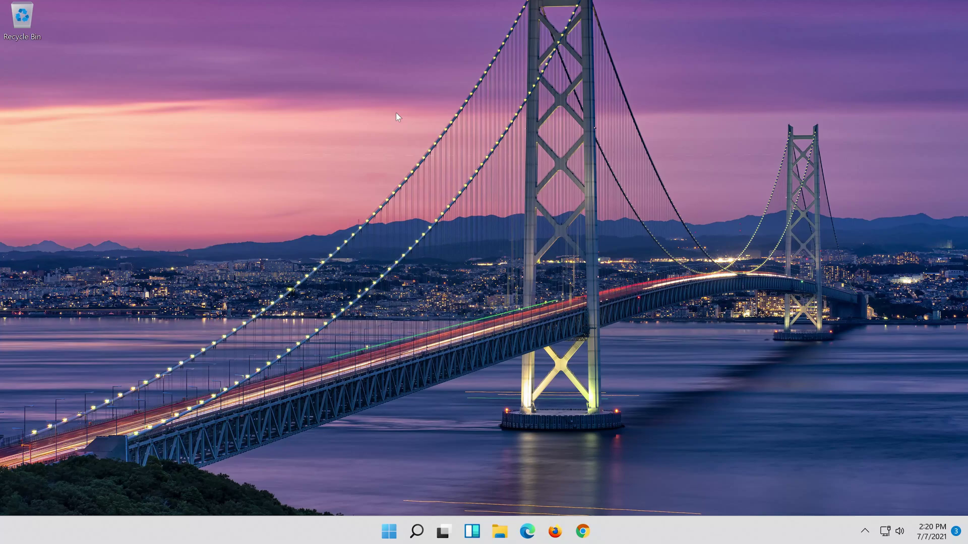
click(395, 537)
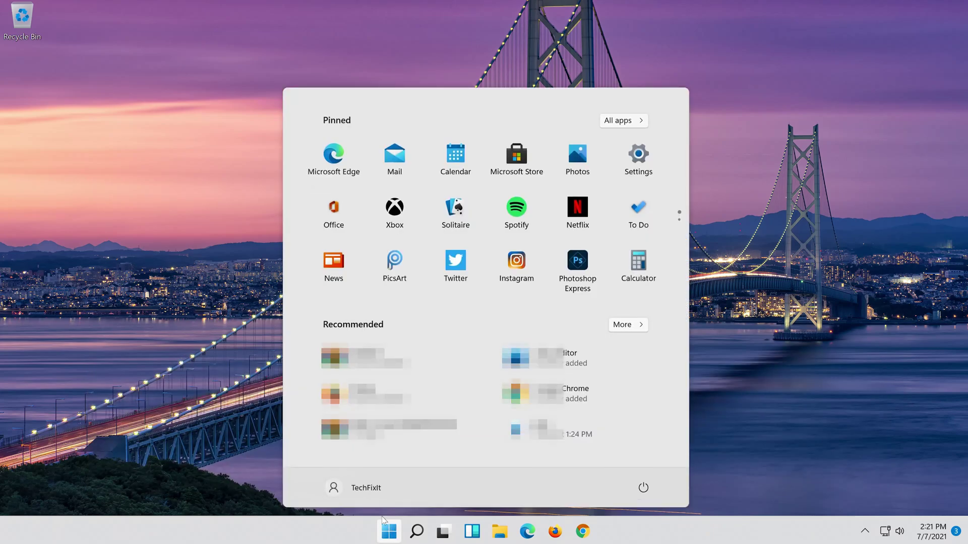
click(643, 487)
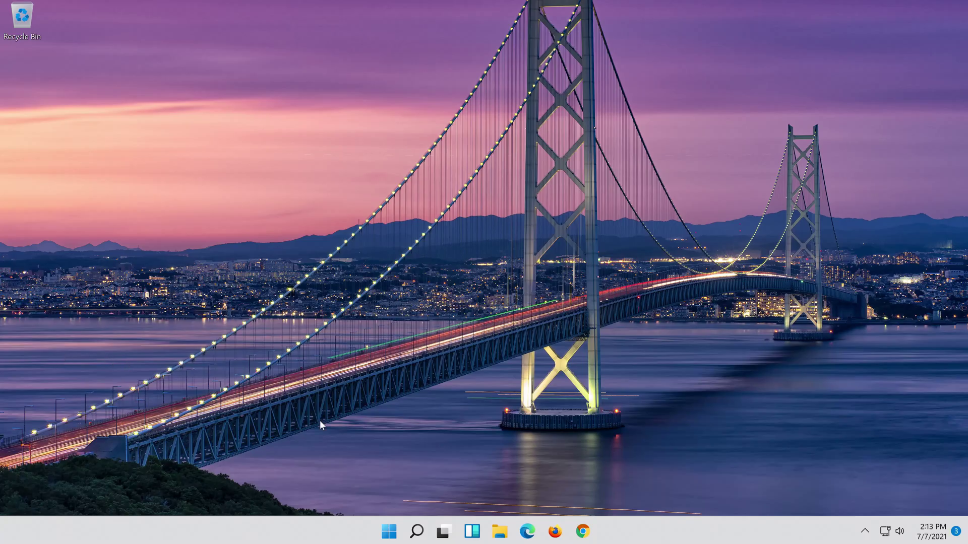
Search 'settings' from the taskbar and launch the Settings app.
click(426, 535)
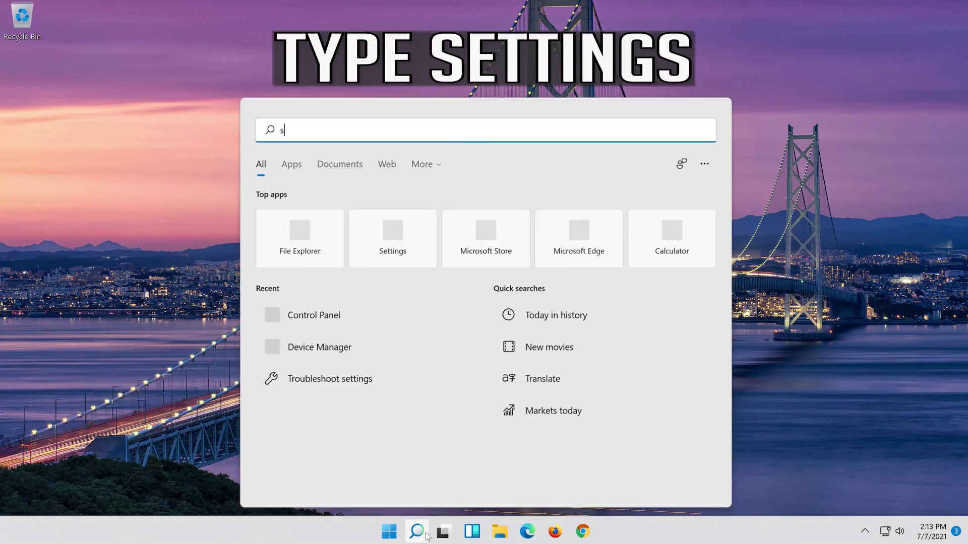
text(settings)
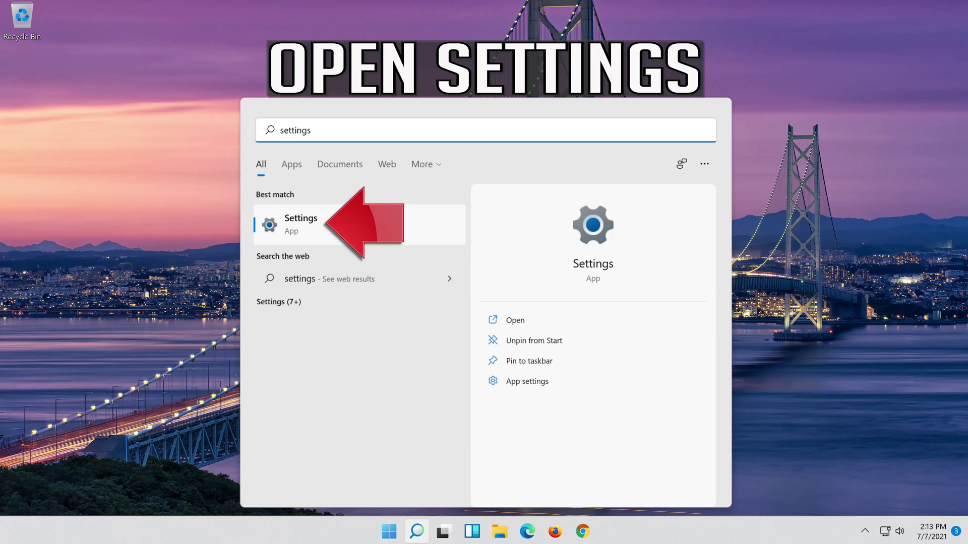
click(346, 232)
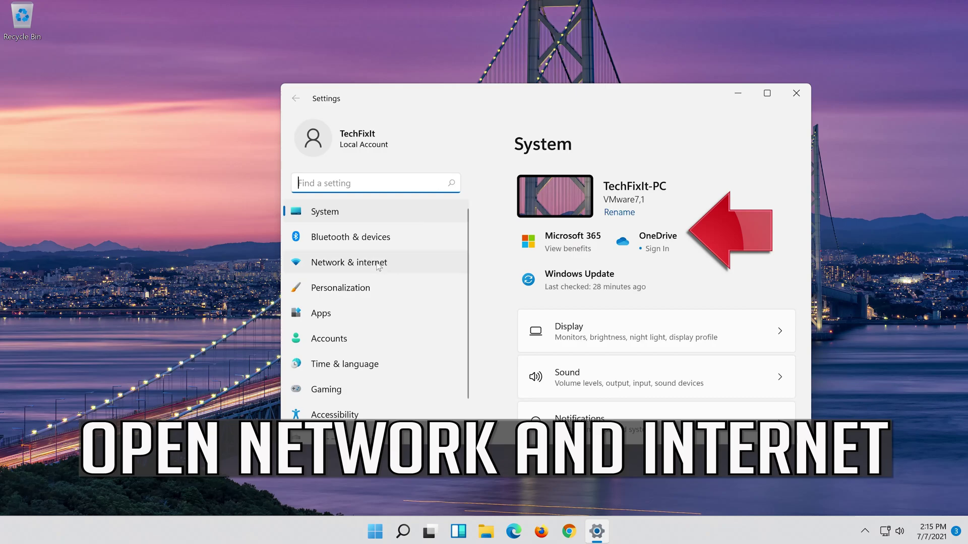
Go to Network & internet > Advanced network settings to locate Network reset.
click(374, 266)
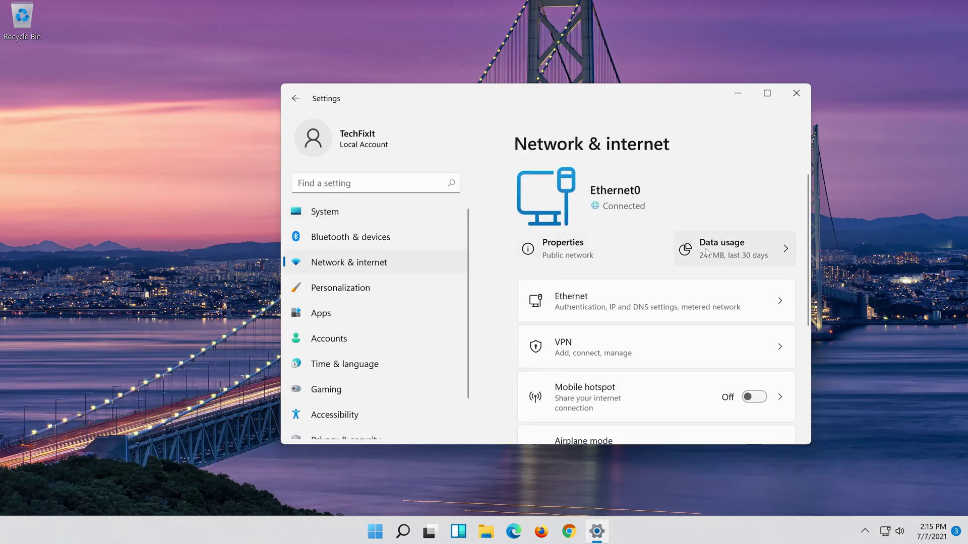
scroll(696, 253, down, 5)
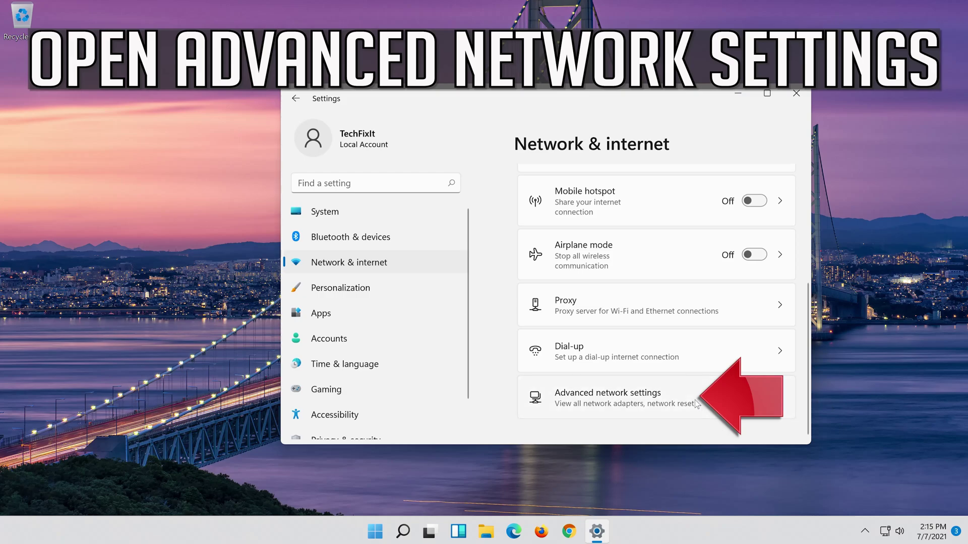
click(594, 402)
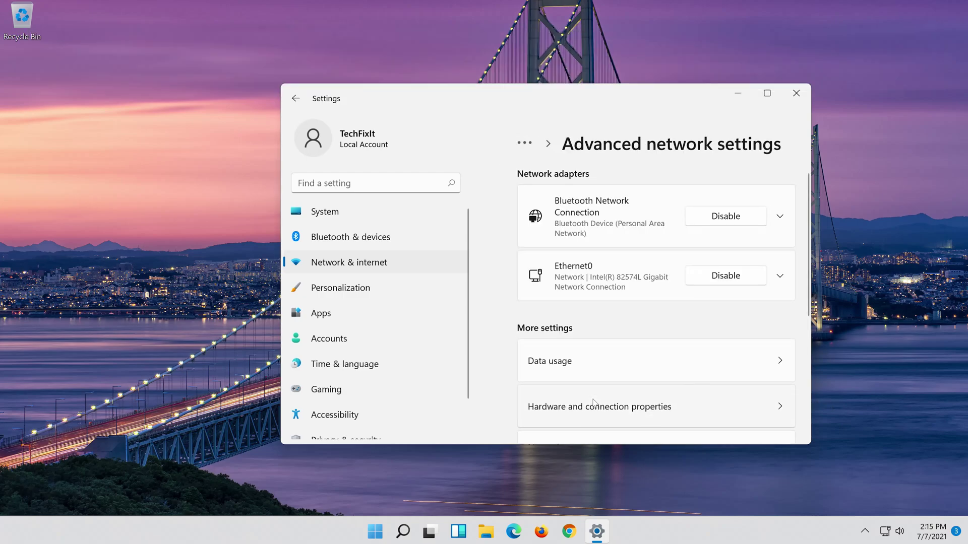
scroll(593, 402, down, 3)
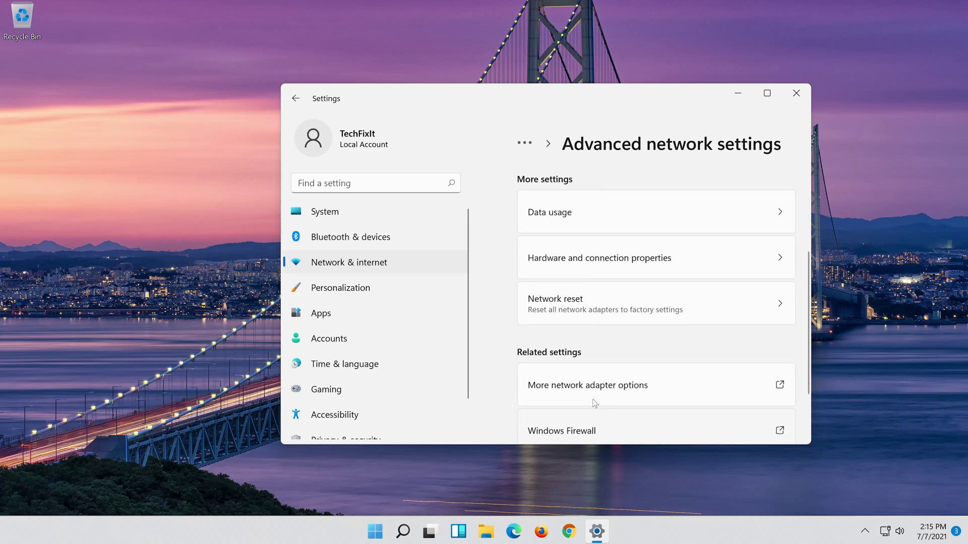
scroll(593, 402, up, 1)
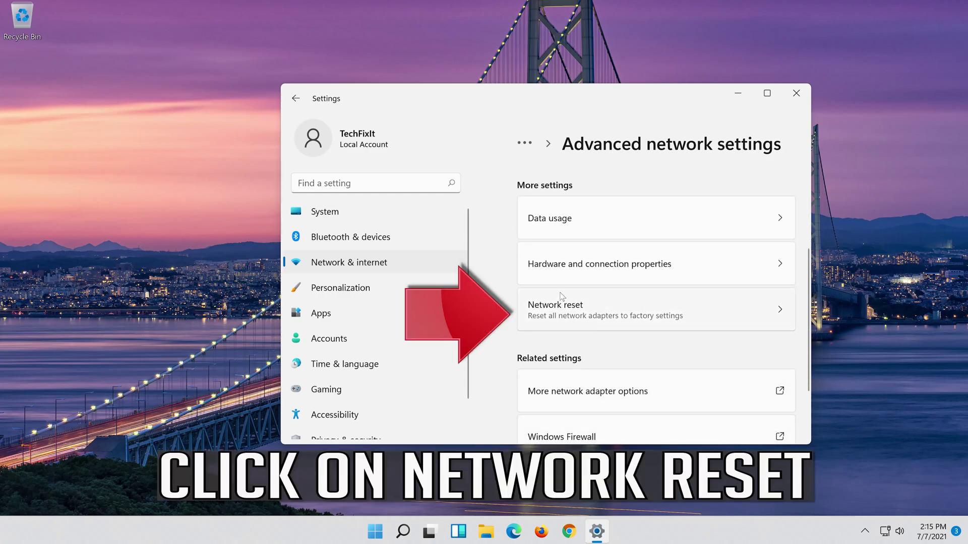
Confirm Network reset of all adapters, dismiss the sign-out notice, and close Settings.
click(633, 315)
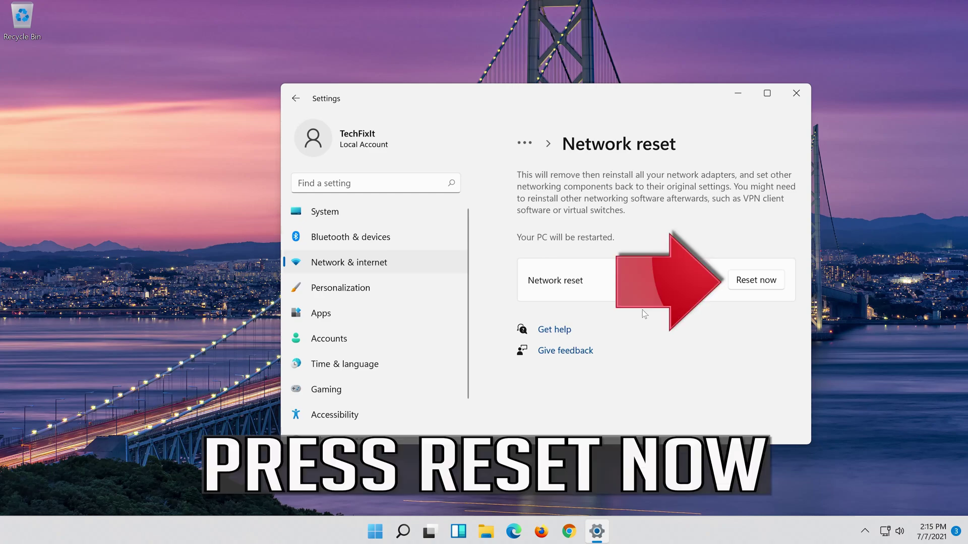
click(757, 279)
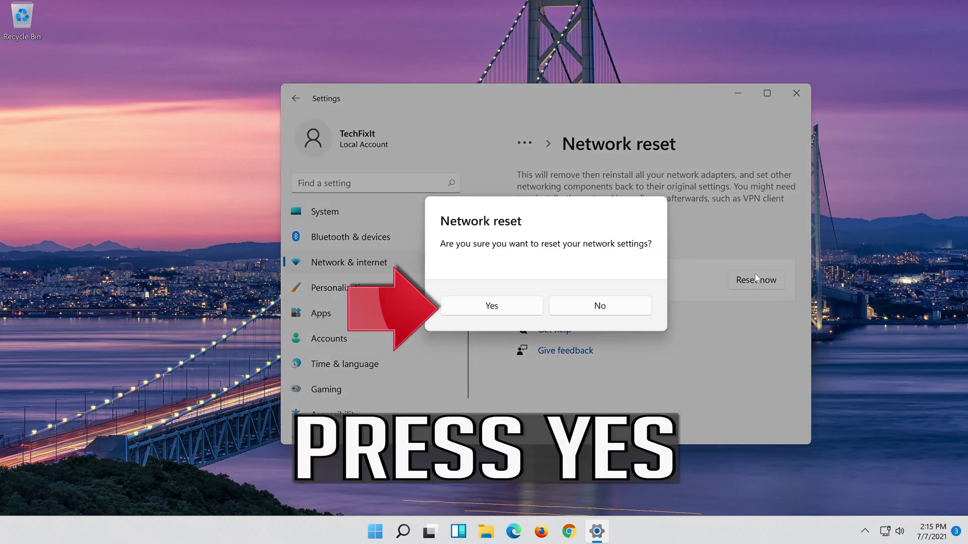
click(502, 308)
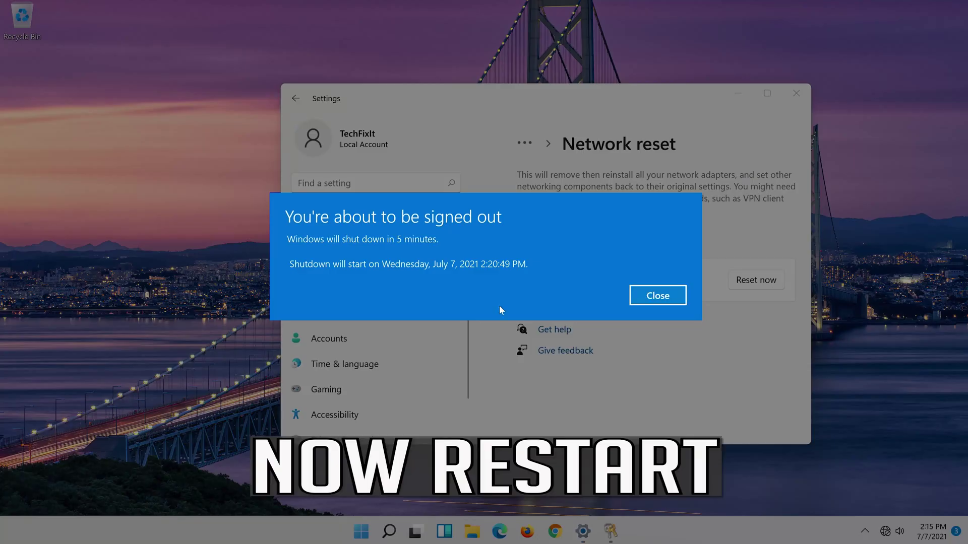
click(656, 302)
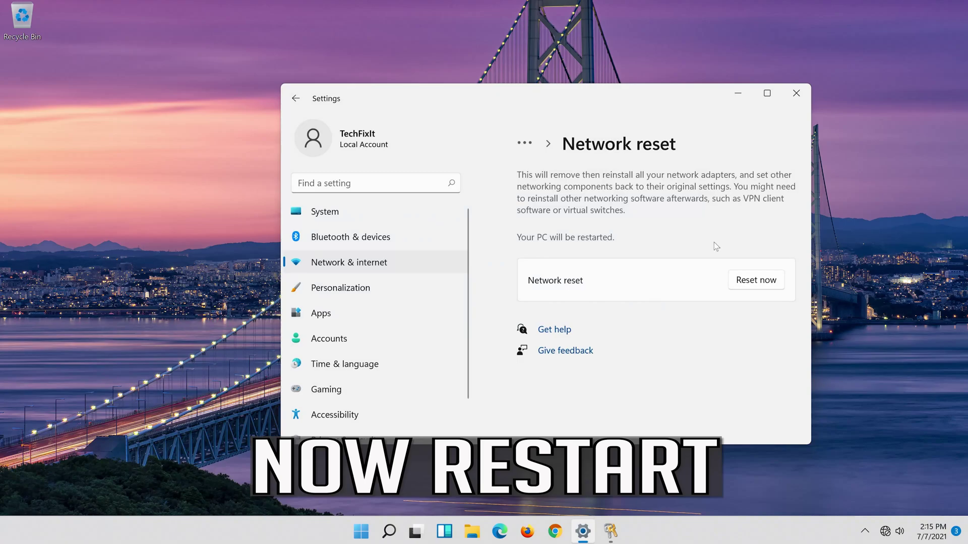
click(795, 93)
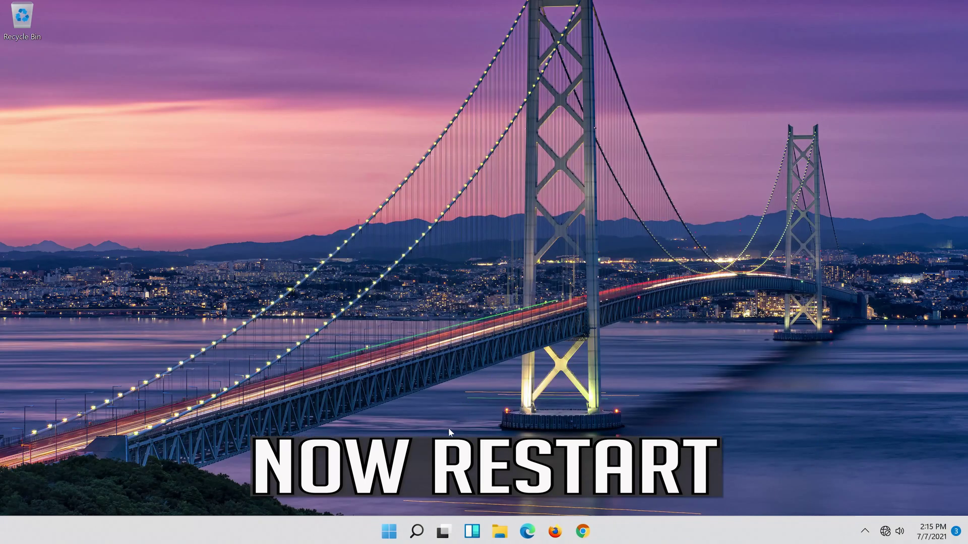
Search 'device manager' from the taskbar and launch Device Manager.
click(379, 539)
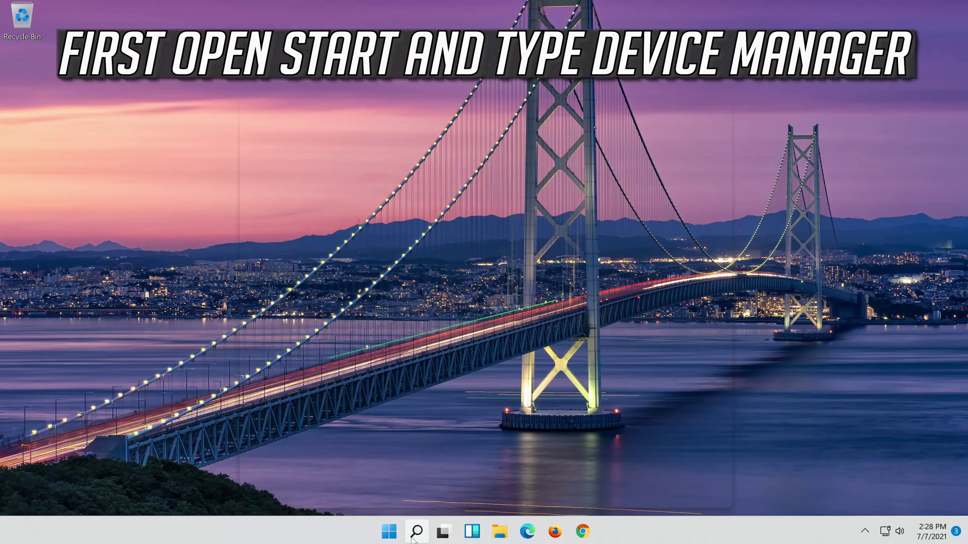
click(412, 538)
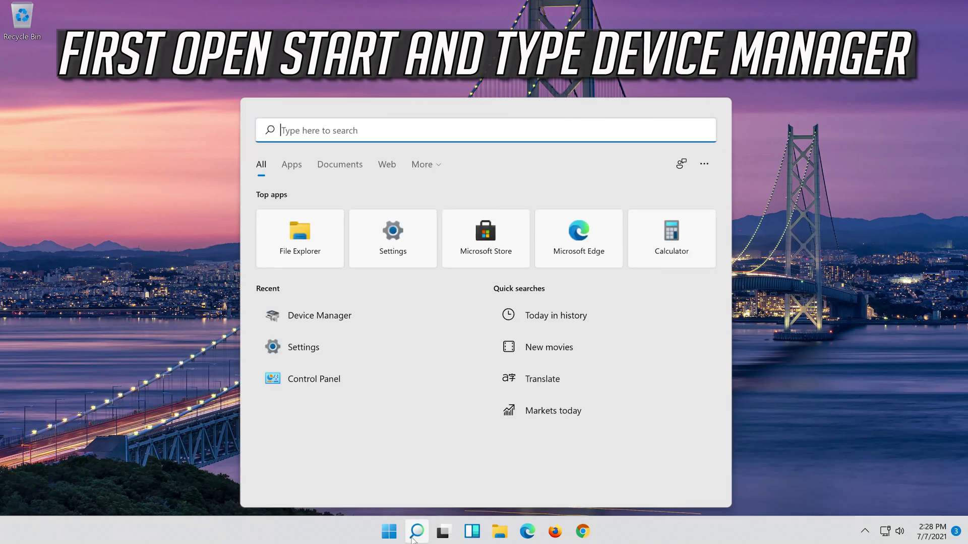
text(device manager)
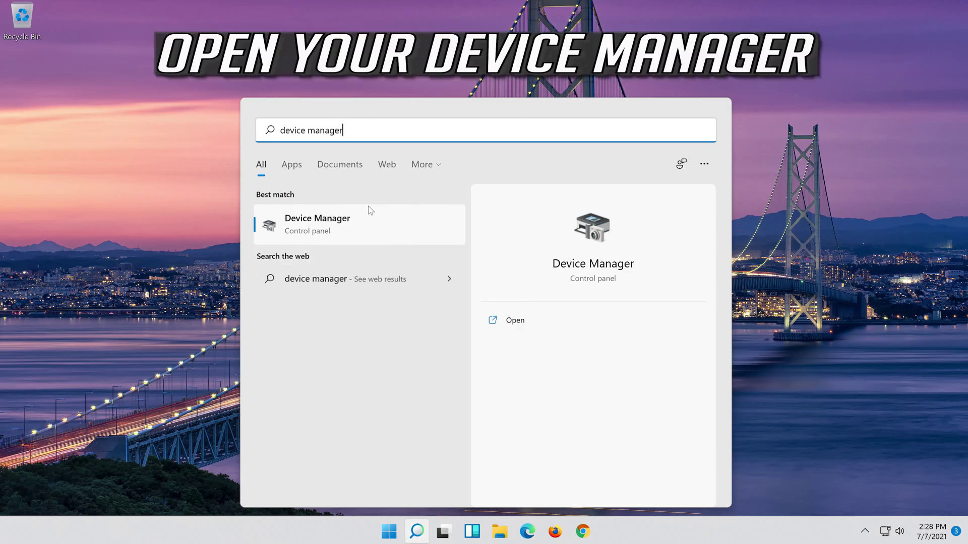
click(341, 232)
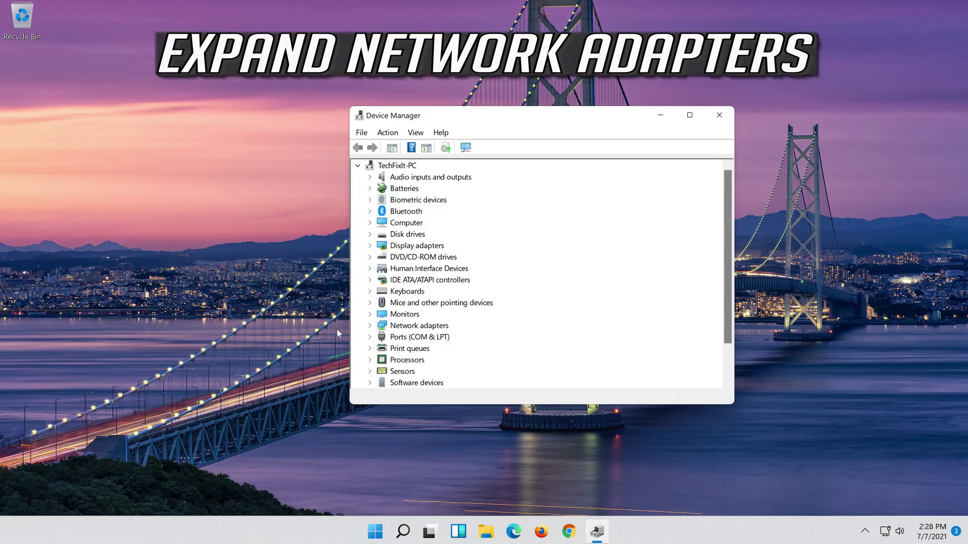
Expand Network adapters and open Intel(R) 82574L Gigabit Network Connection Properties.
click(371, 327)
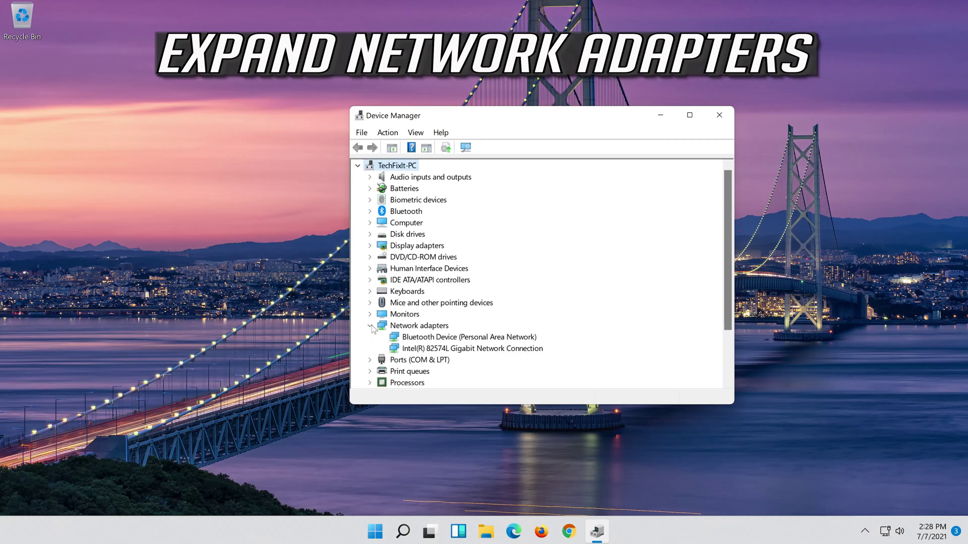
click(432, 351)
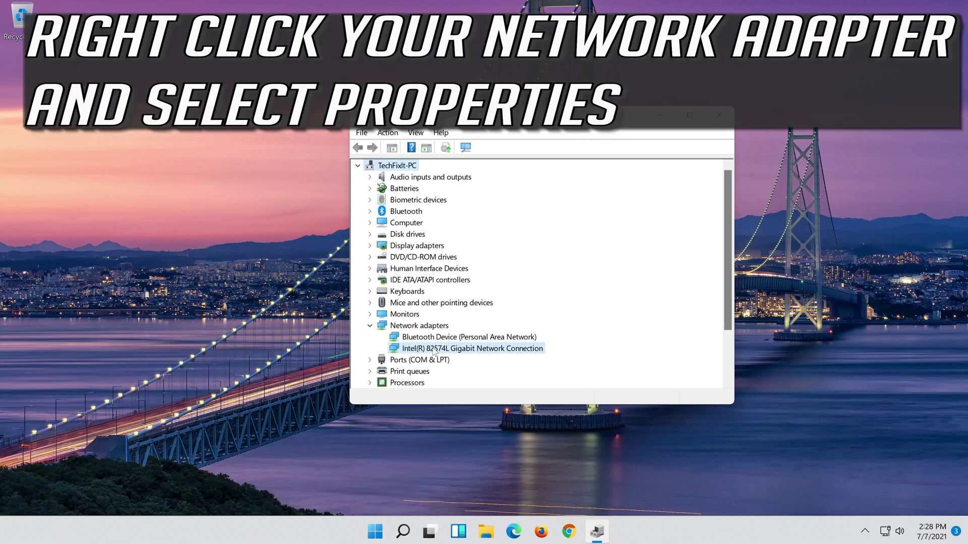
right_click(475, 352)
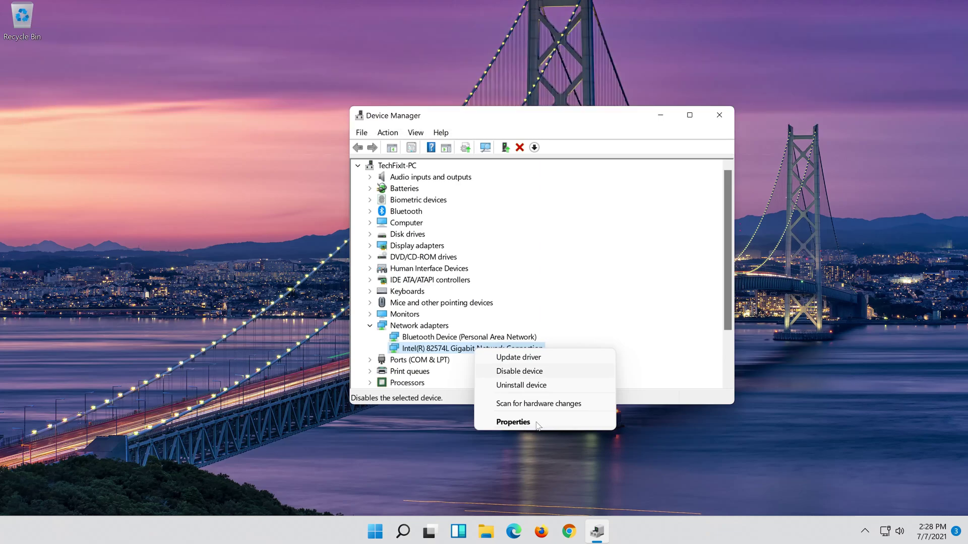
click(535, 423)
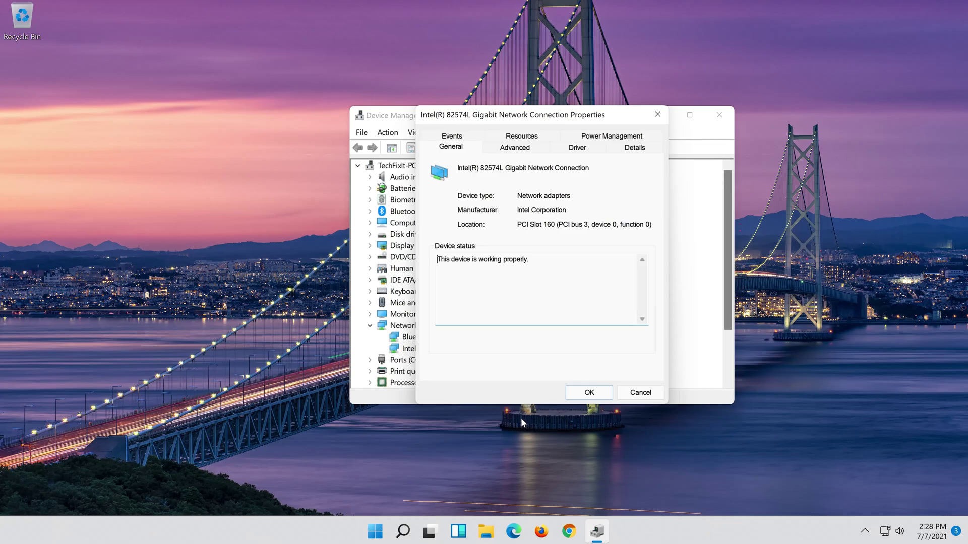
From the Driver tab, uninstall the Intel 82574L adapter and confirm.
click(577, 147)
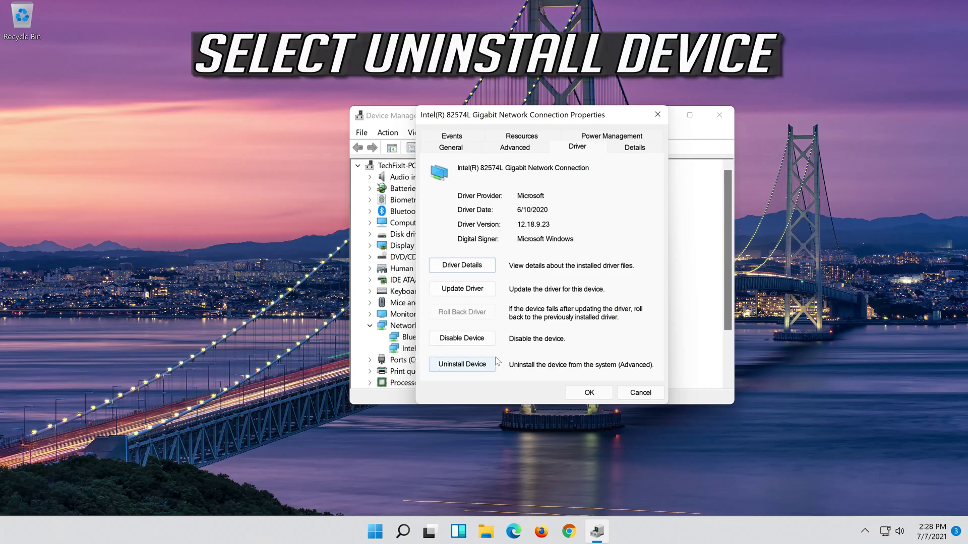
click(468, 367)
click(469, 367)
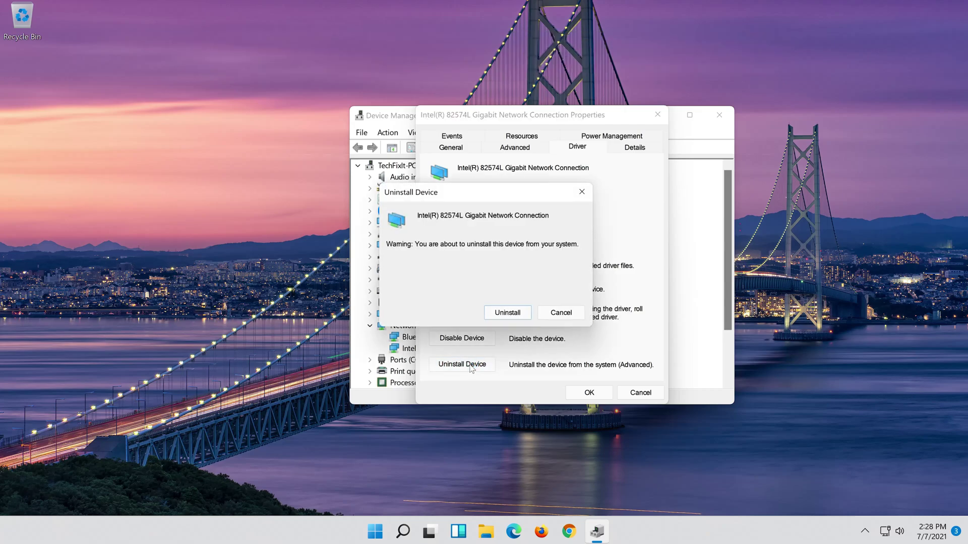
click(508, 317)
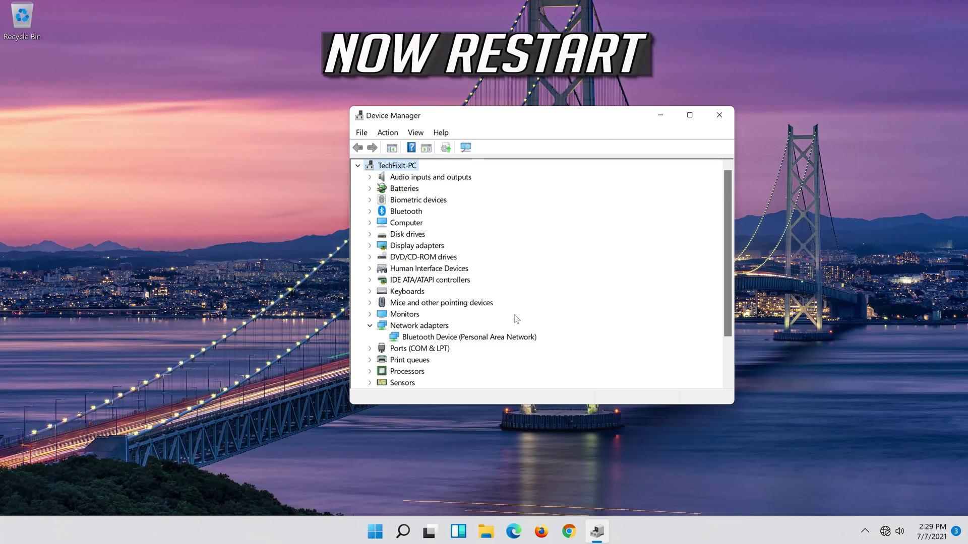
Close Device Manager and restart Windows from the Start menu power options.
click(719, 115)
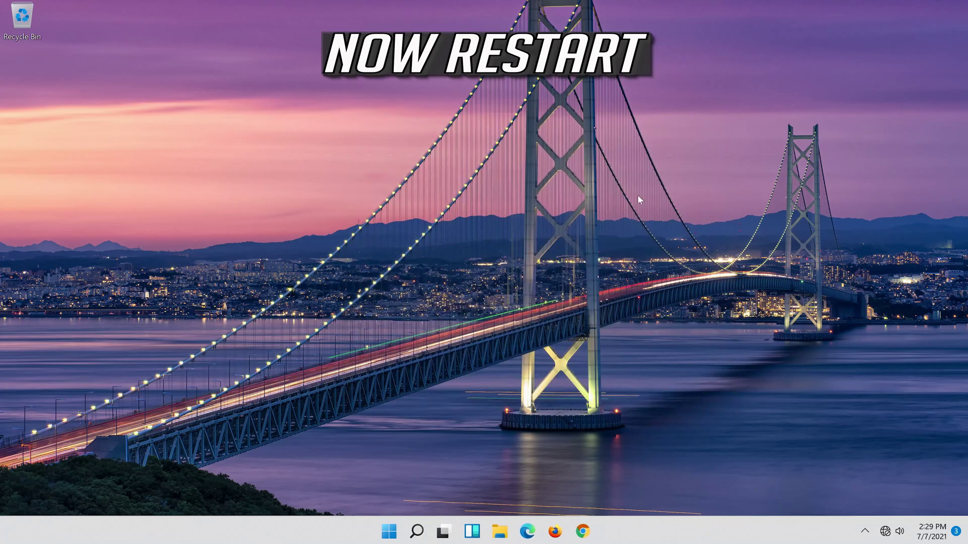
click(392, 532)
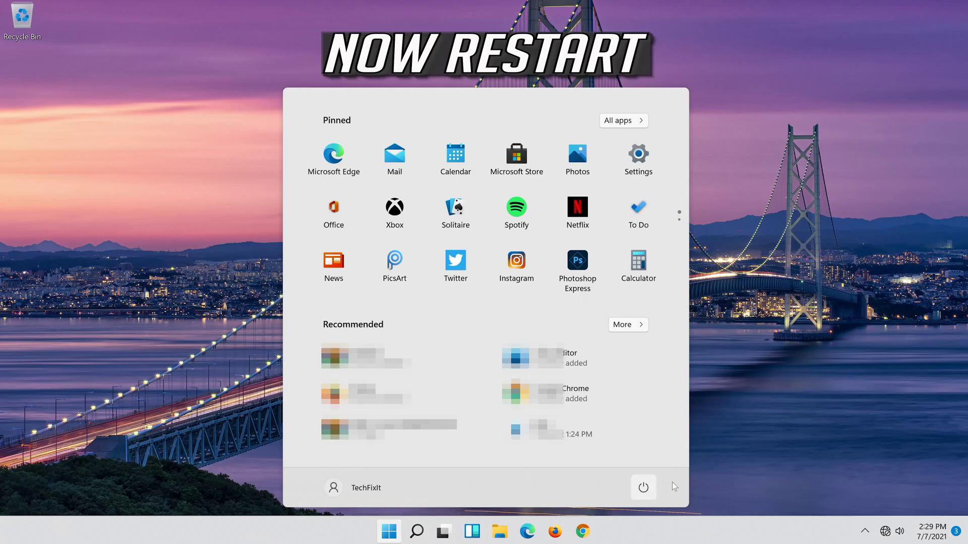
click(650, 489)
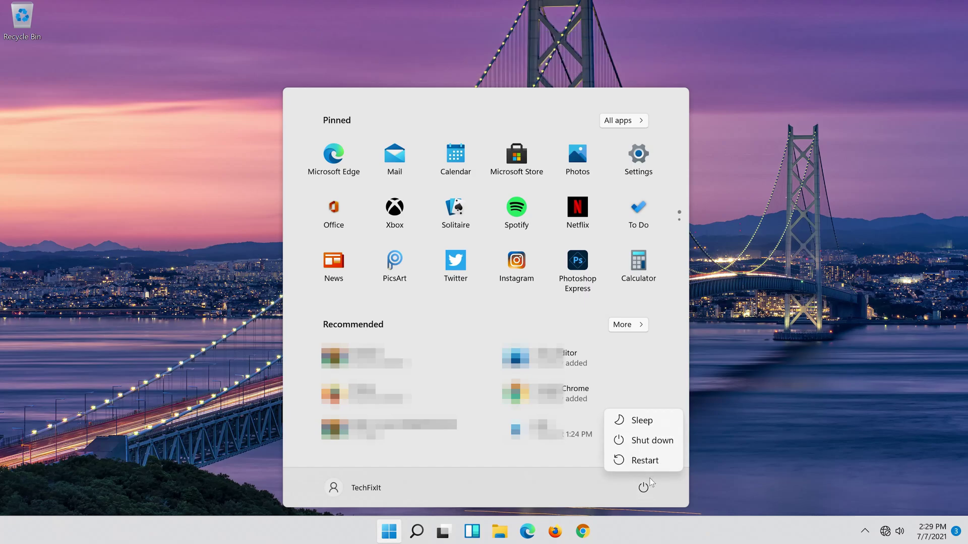
click(649, 461)
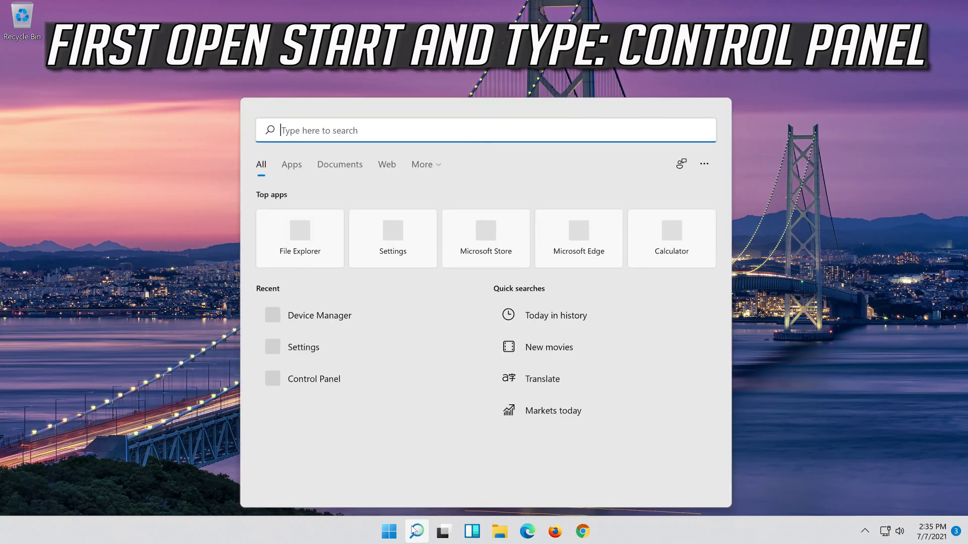
Search Start for 'control panel' and launch the Control Panel app.
text(cont)
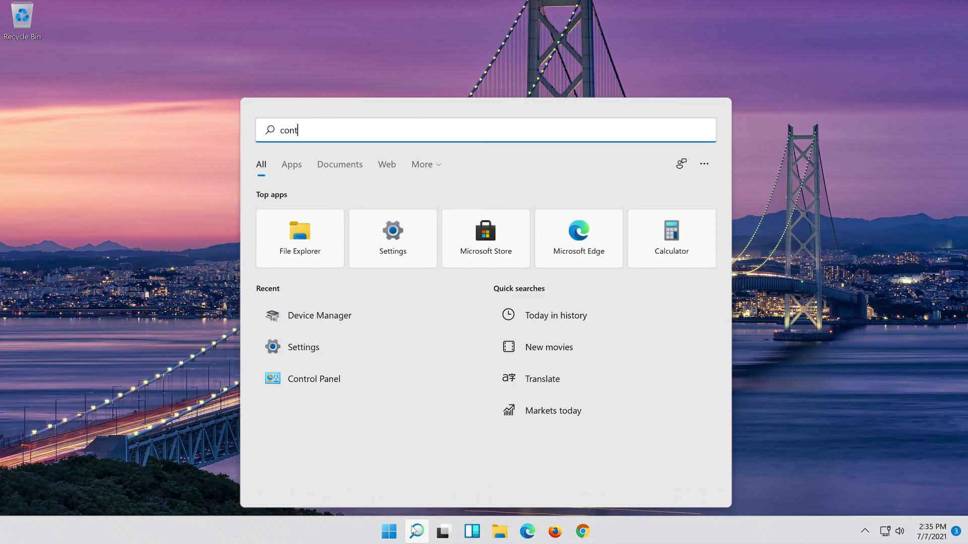
text(rol panel)
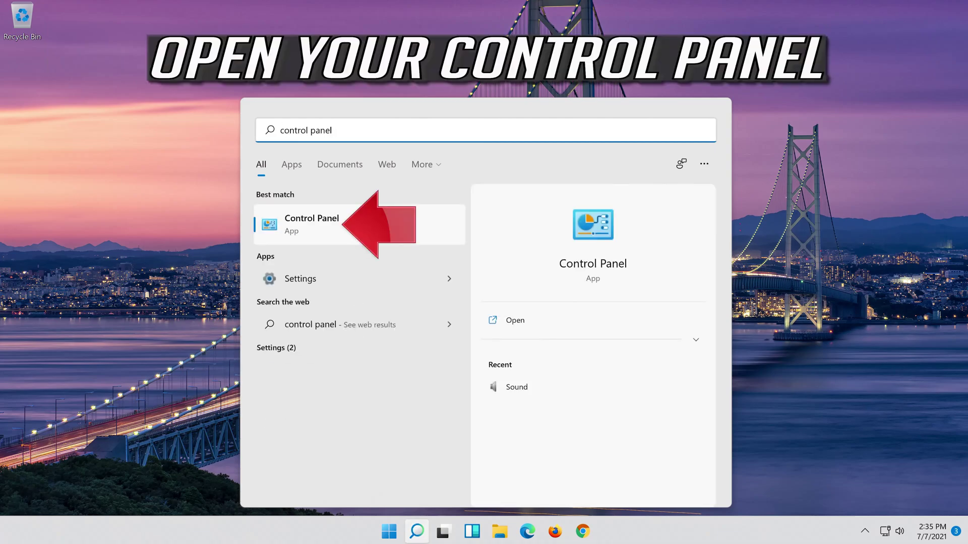
click(354, 241)
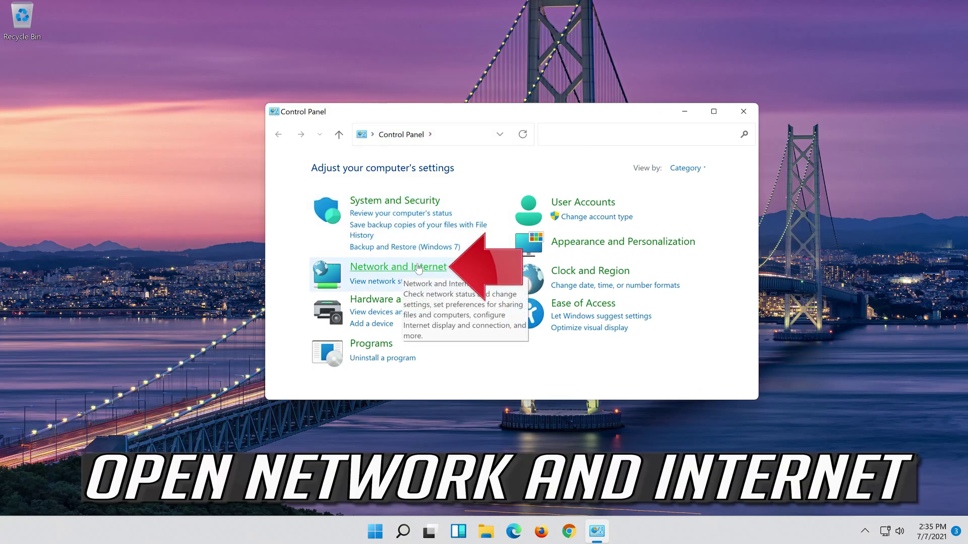
Go from Network and Internet to Network and Sharing Center and show Ethernet0's status.
click(419, 267)
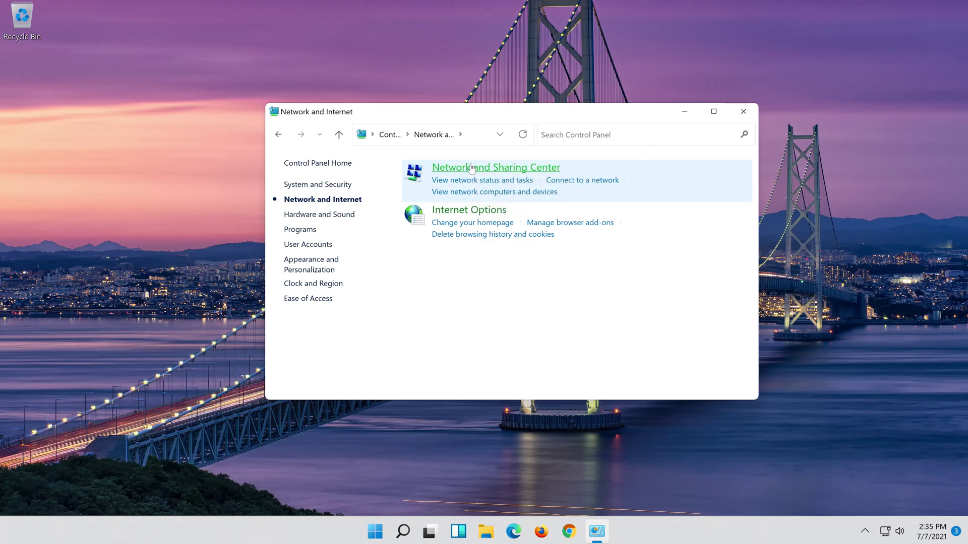
click(471, 166)
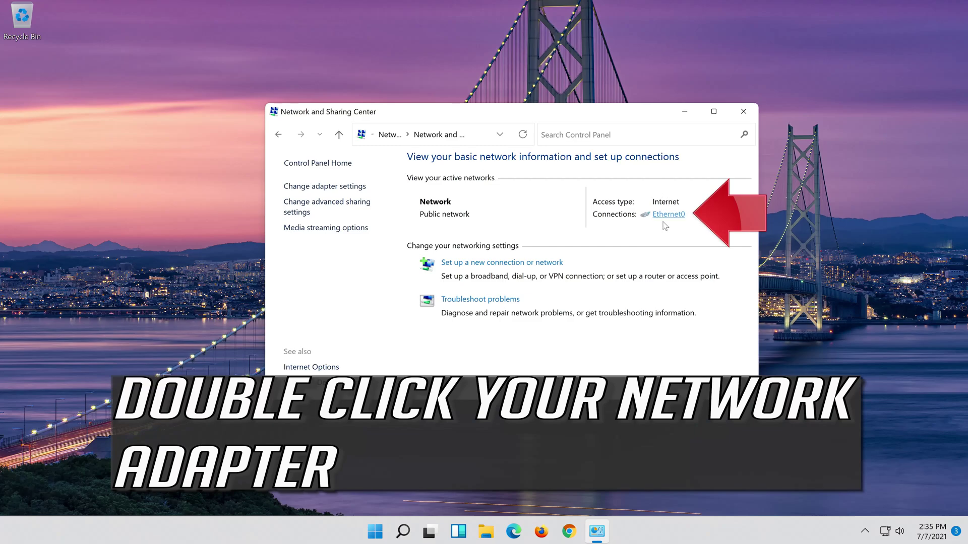
click(665, 217)
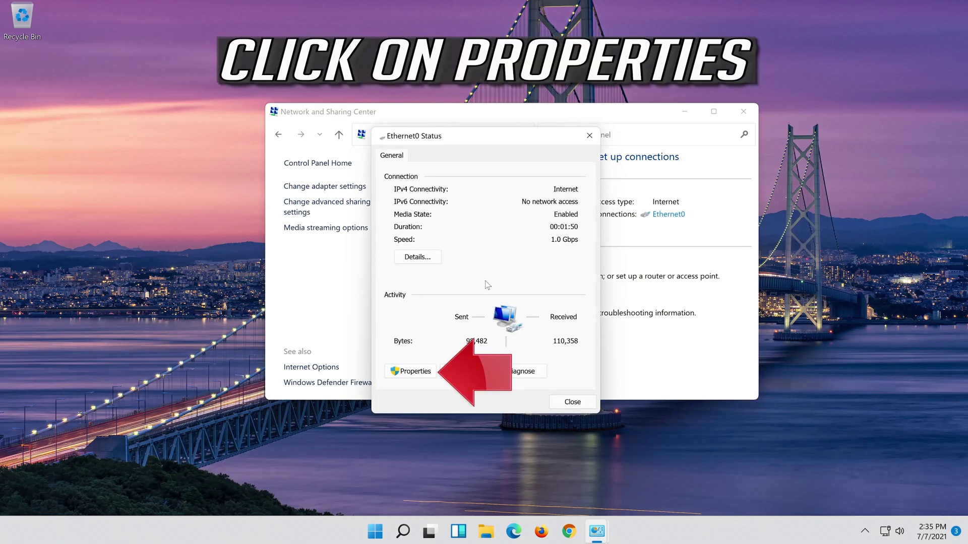
From Ethernet0's properties, open the Internet Protocol Version 4 (TCP/IPv4) settings.
click(411, 375)
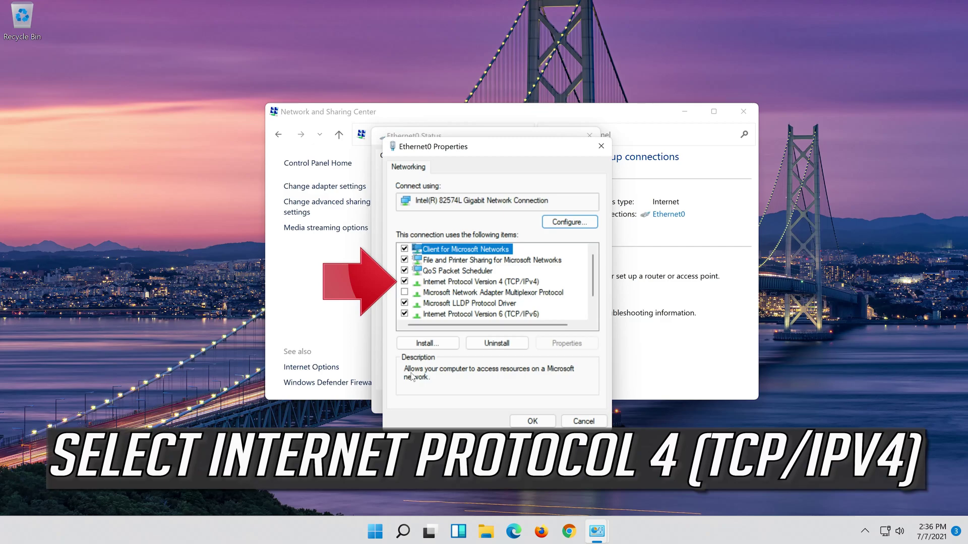
click(452, 284)
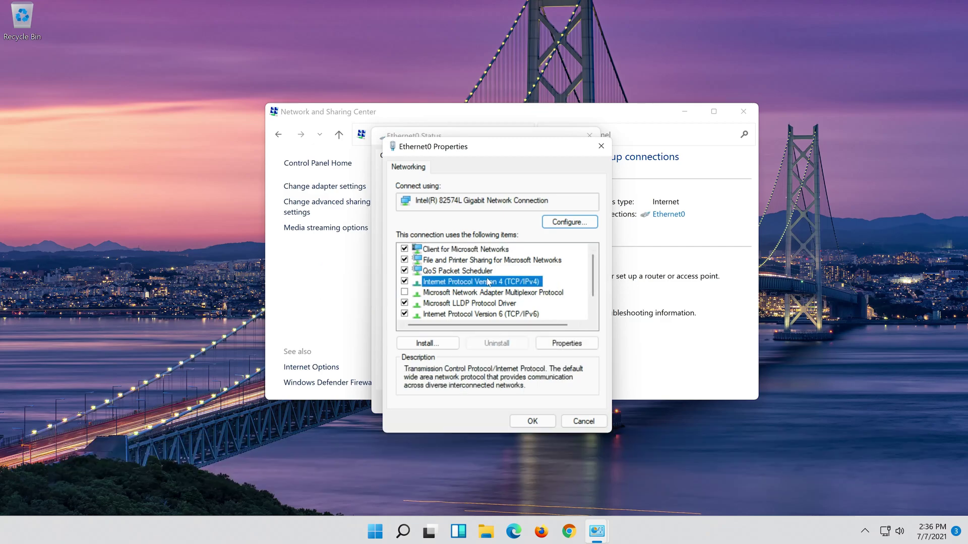
click(565, 345)
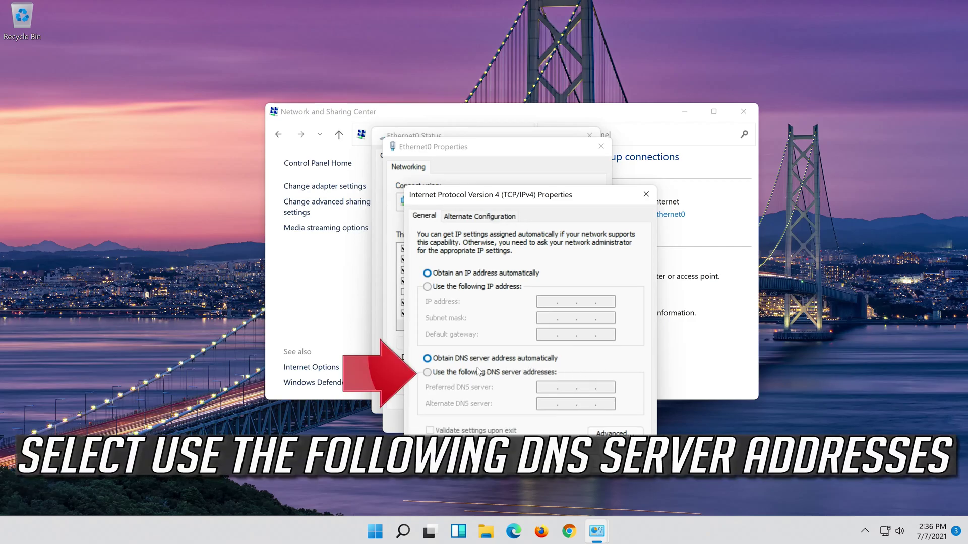
Choose manual DNS server addresses with 8.8.8.8 as the preferred DNS server.
click(427, 373)
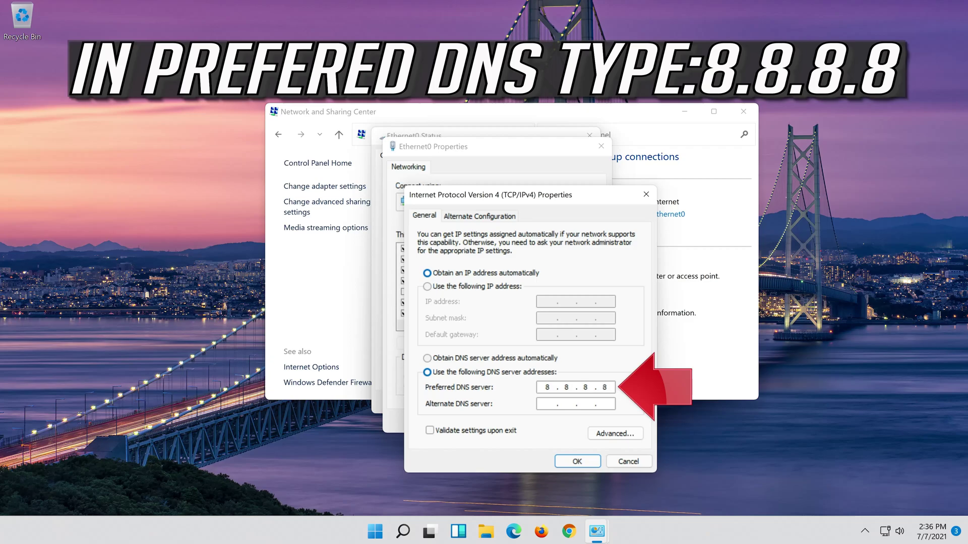
click(549, 405)
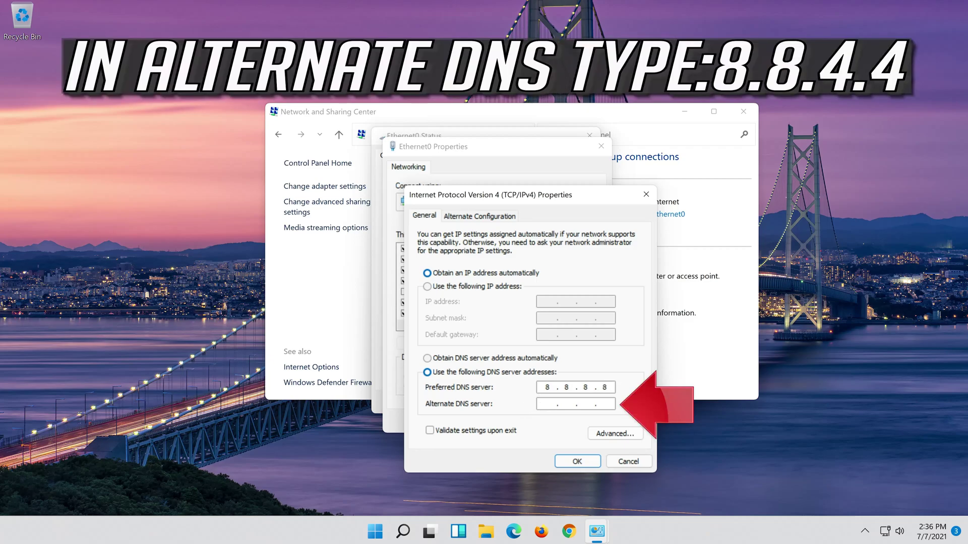